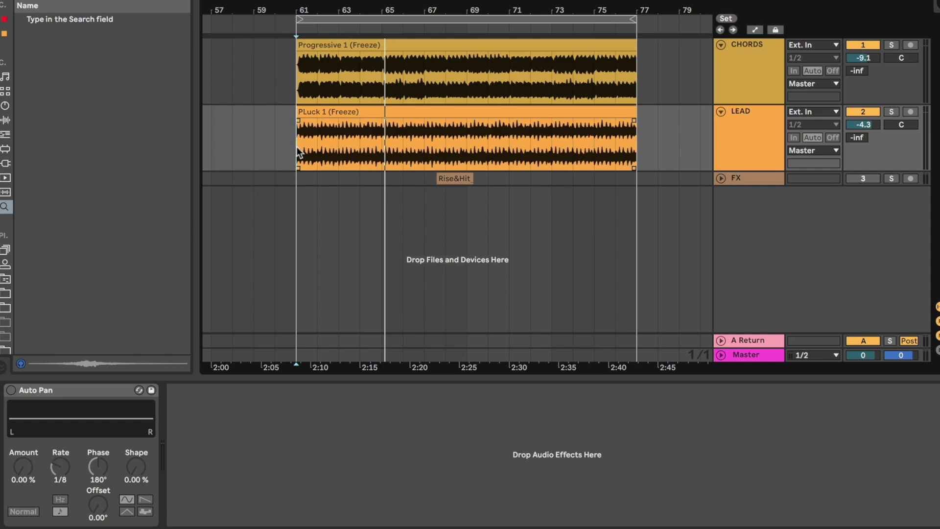
- Play the CHORDS and LEAD tracks together, and solo the LEAD track to hear it alone
key("space")
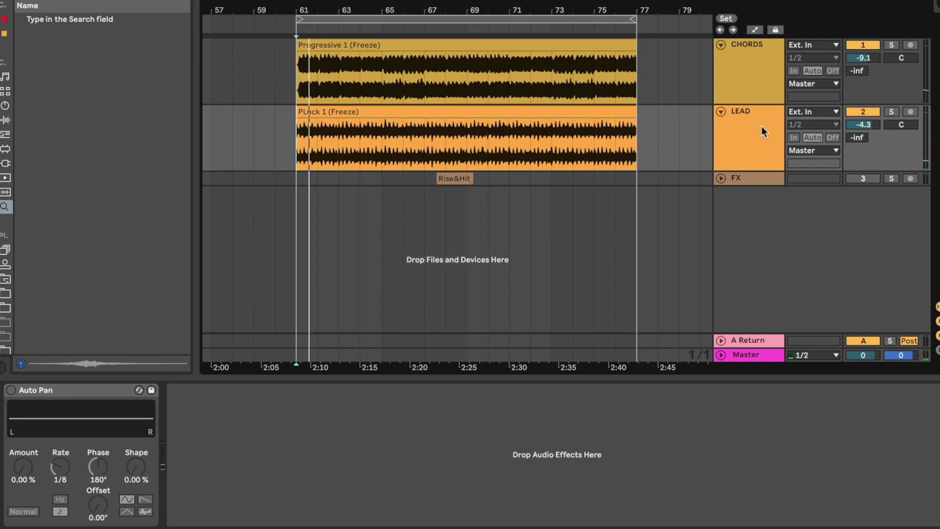
key("space")
left_click(892, 113)
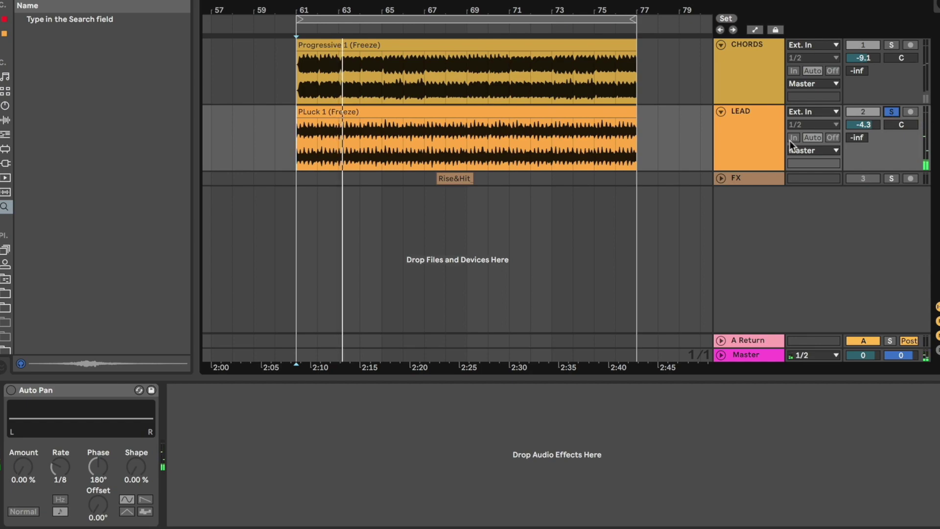
- Enable Auto Pan on the LEAD track, set its Amount to 40.5 %, and play the soloed lead
left_click(10, 391)
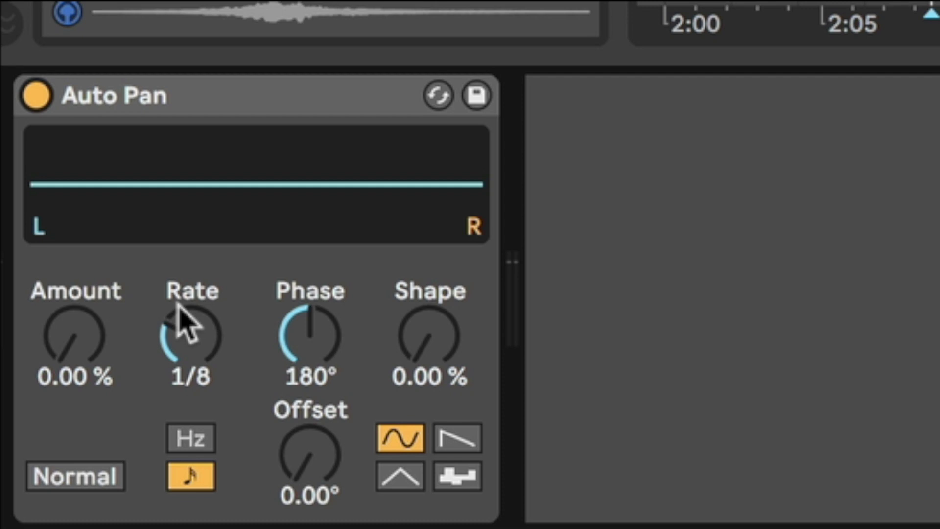
left_click_drag(74, 368, 74, 328)
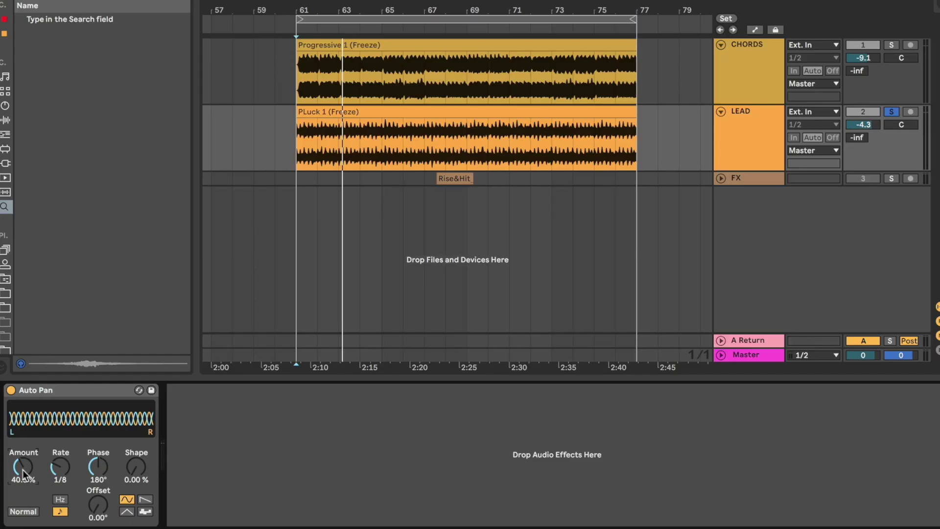
key("space")
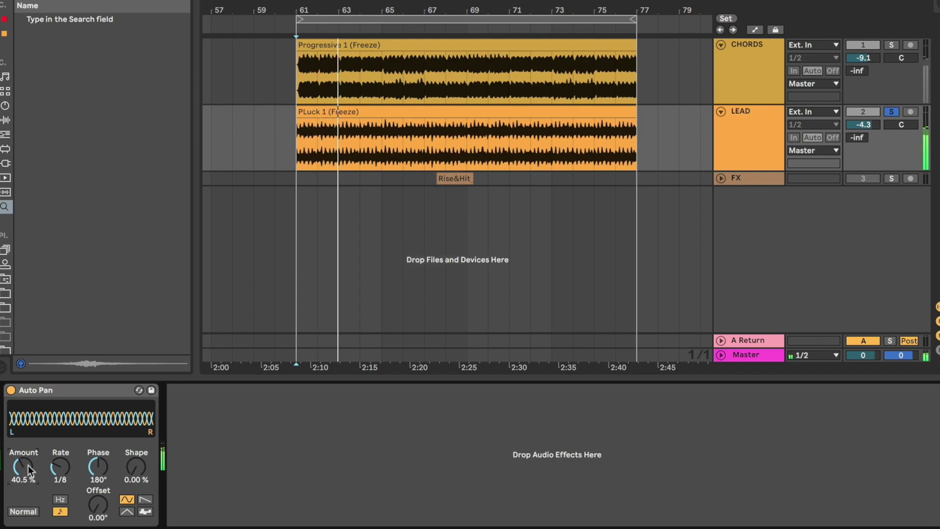
- Compare the soloed lead with Auto Pan bypassed and re-enabled, playing from the loop start each time
left_click(11, 389)
key("space")
key("space")
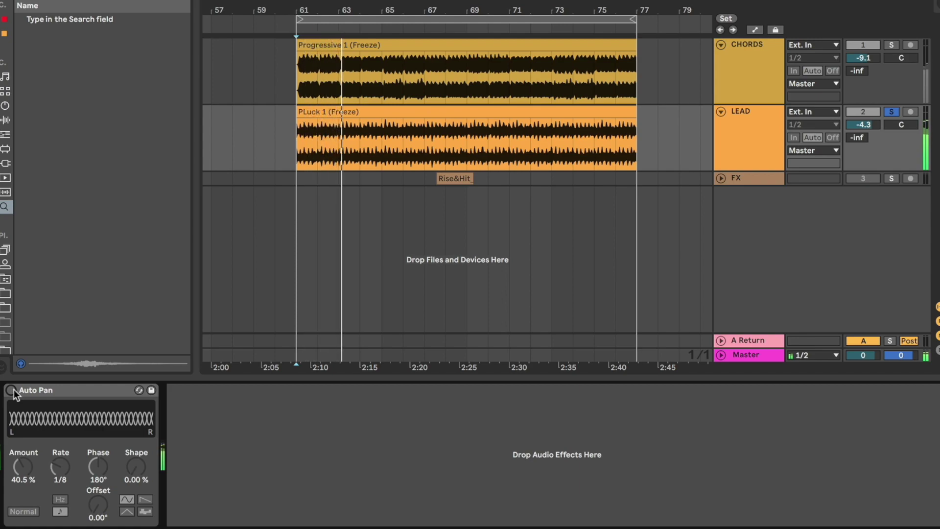
left_click(11, 390)
key("space")
key("space")
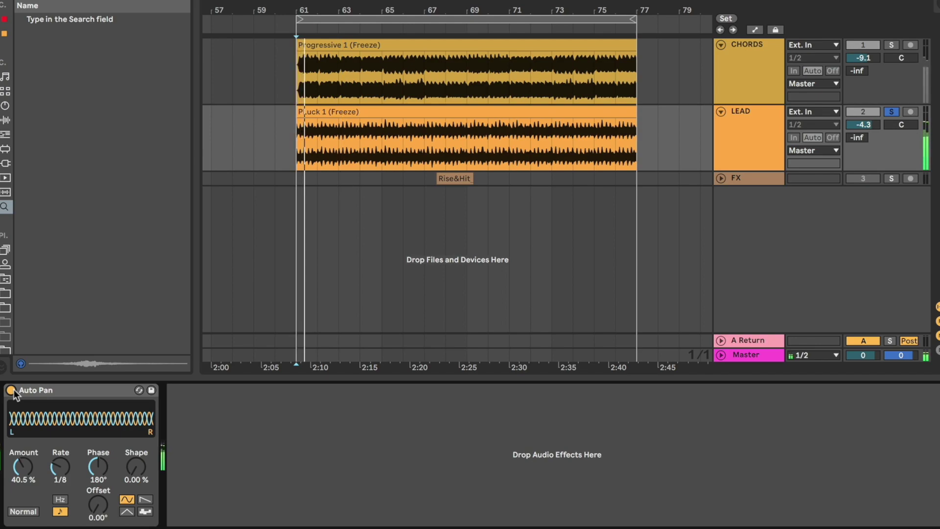
- Set the lead's Auto Pan Amount to 37.3 % and take the LEAD track out of solo
left_click_drag(23, 466, 23, 472)
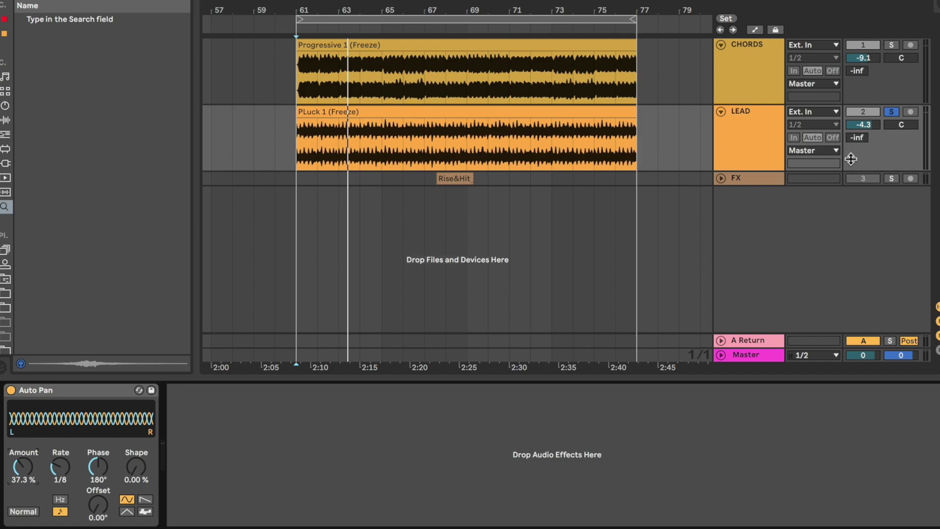
left_click(892, 112)
- Compare the full mix with the lead's Auto Pan bypassed and re-enabled, leaving the effect on
left_click(10, 390)
key("space")
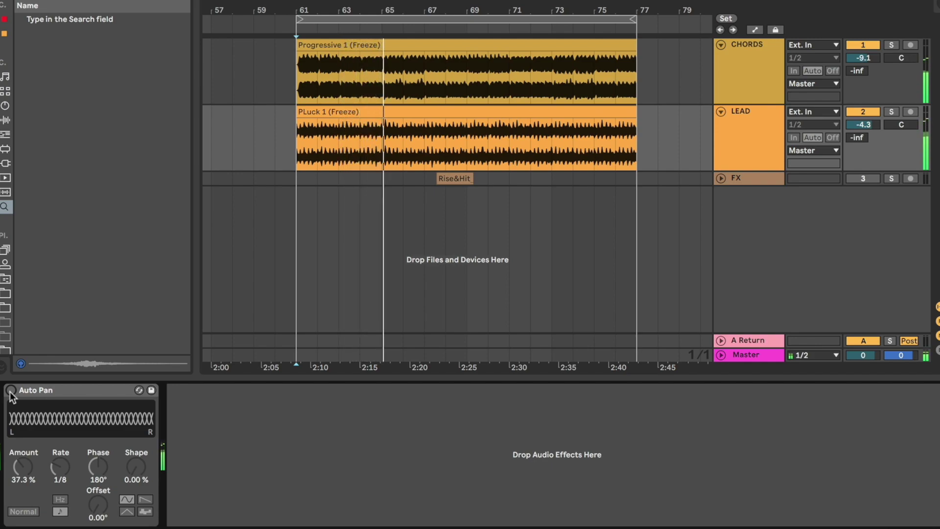
left_click(10, 390)
key("space")
key("space")
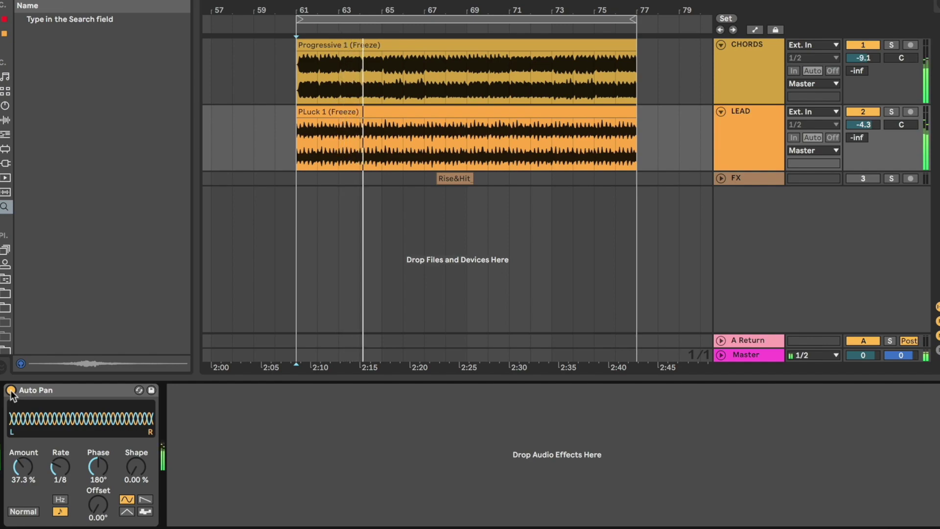
key("space")
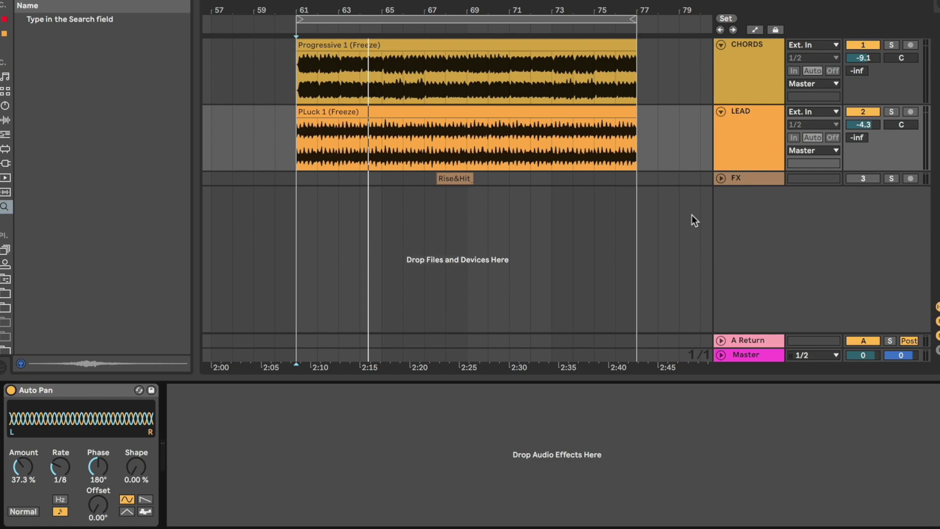
- Unfold the FX track and play its Rise&Hit clip in solo
left_click(721, 179)
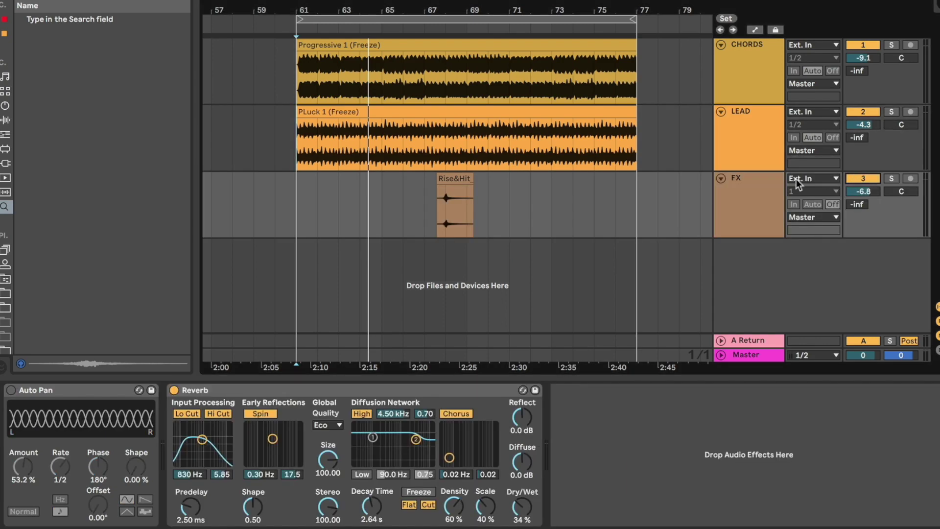
left_click(455, 206)
left_click(891, 178)
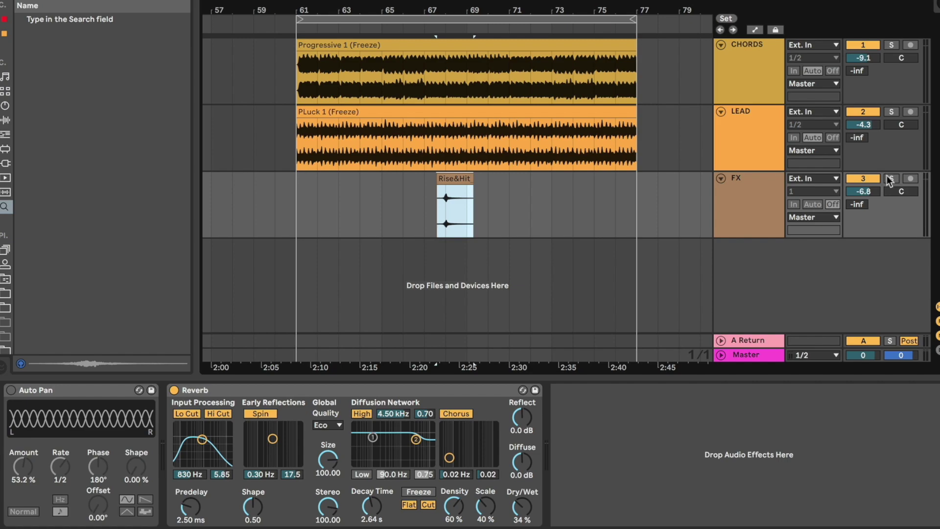
key("space")
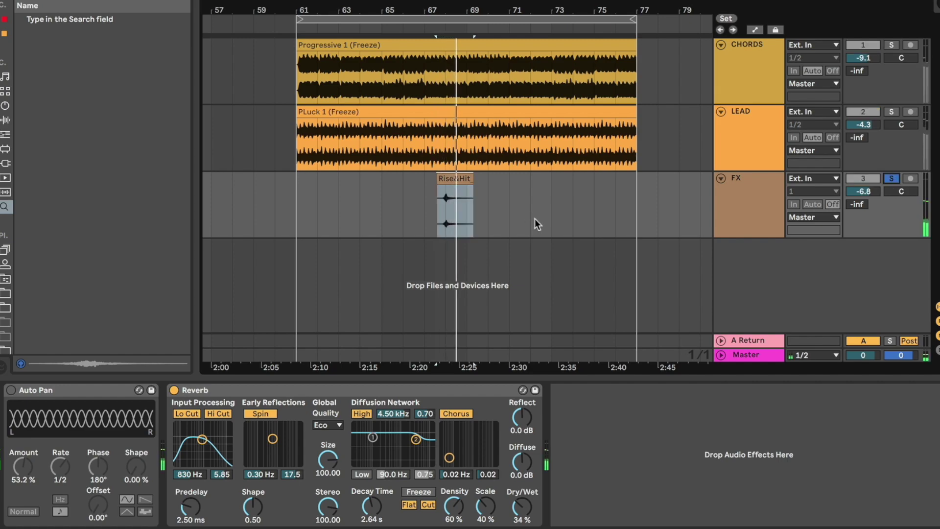
- Enable Auto Pan on the FX track and play the soloed Rise&Hit clip through it
left_click(11, 390)
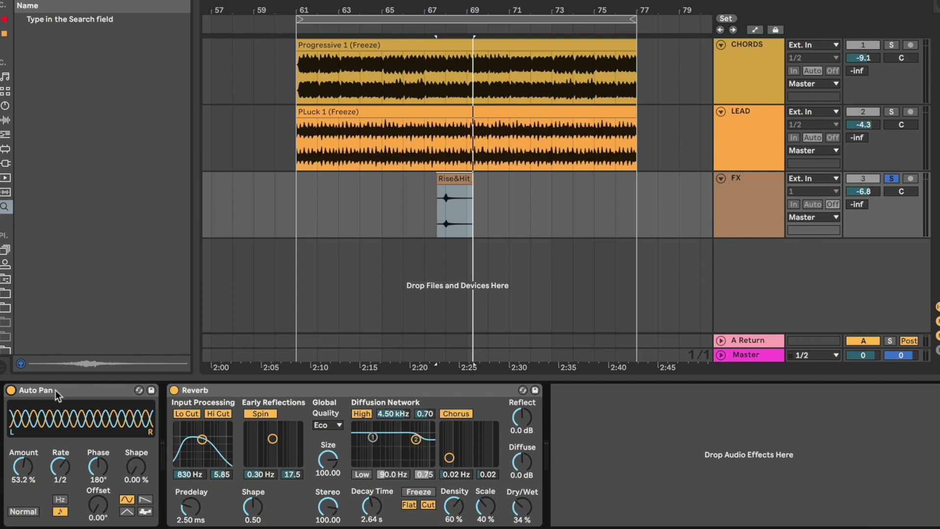
key("space")
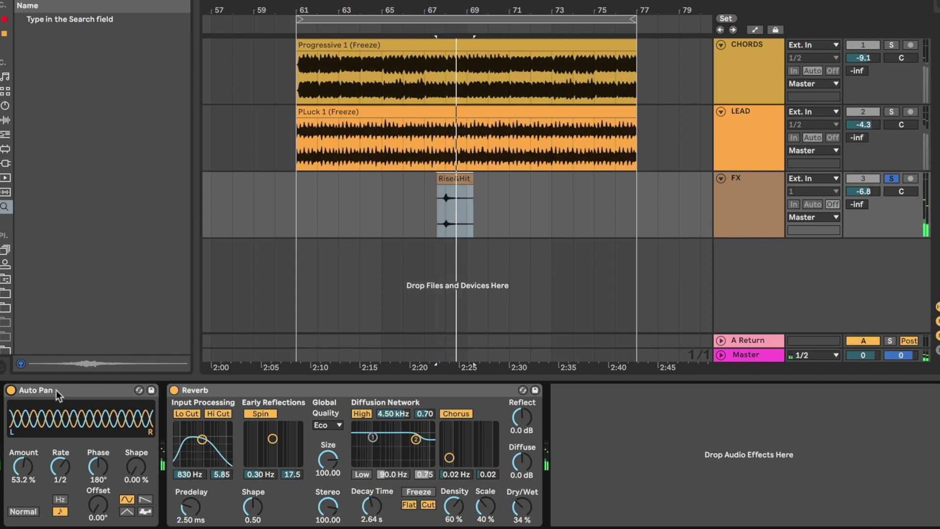
key("space")
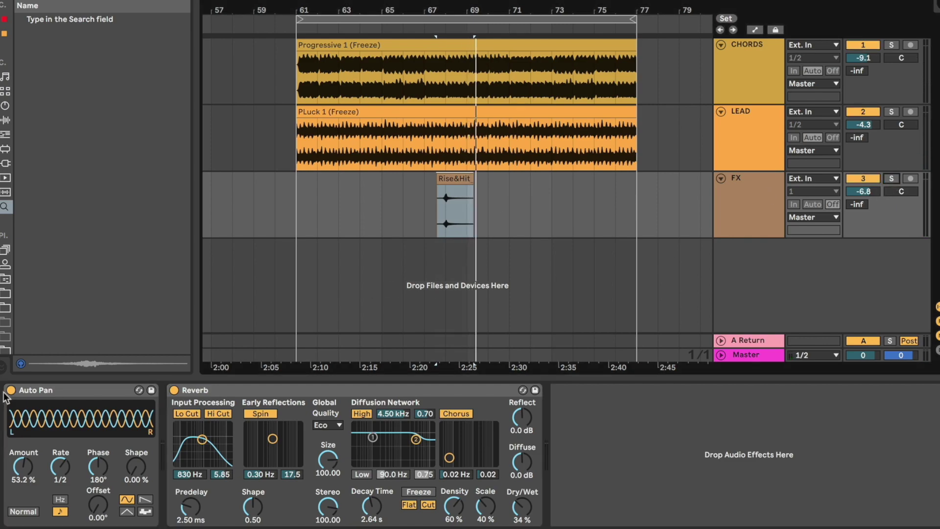
- Compare the FX track's Auto Pan bypassed and enabled in the full mix, playing from just before the Rise&Hit clip
left_click(10, 391)
left_click(424, 204)
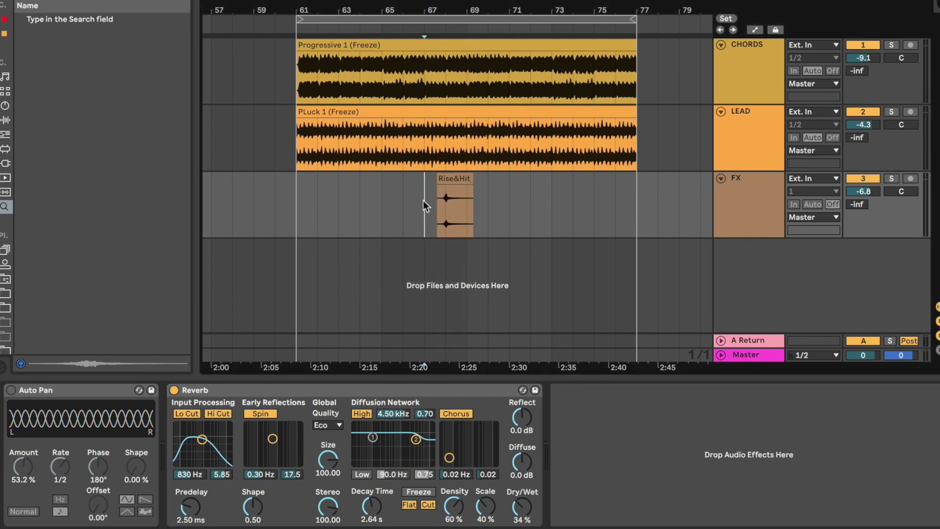
key("space")
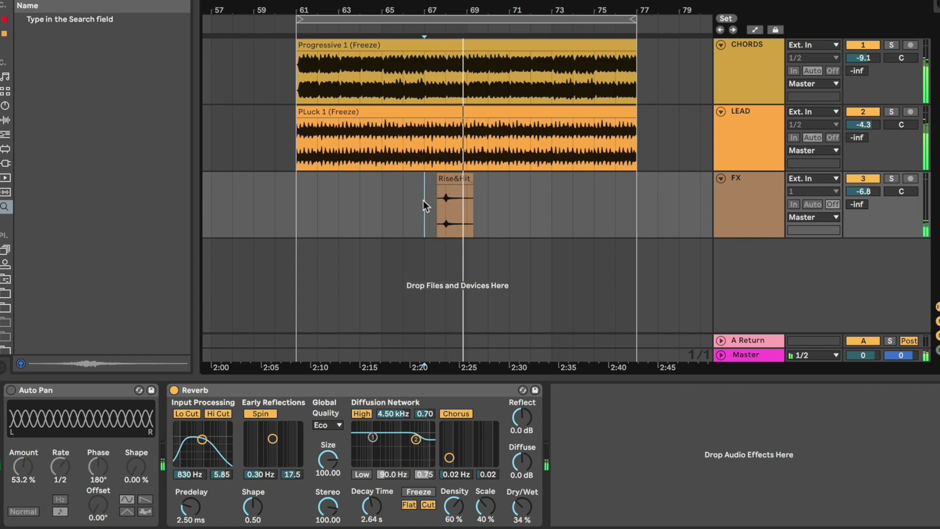
left_click(11, 390)
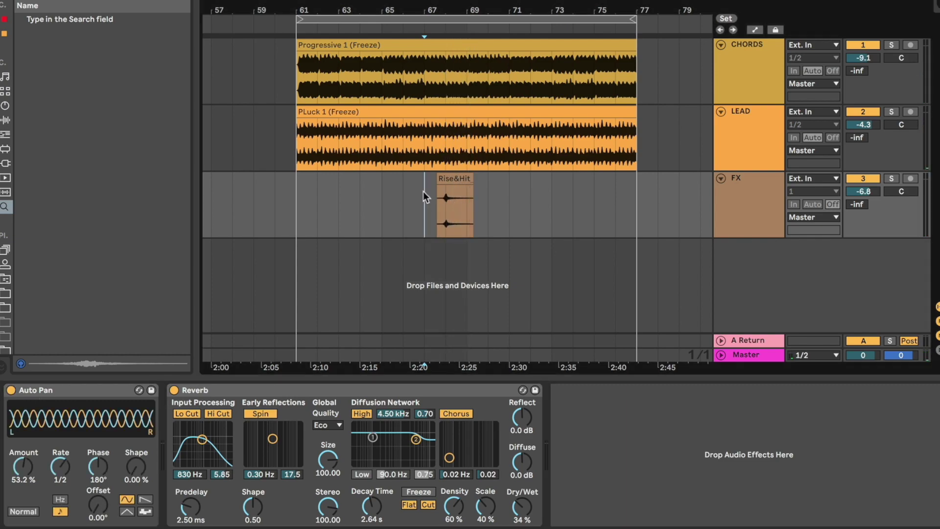
key("space")
key("space")
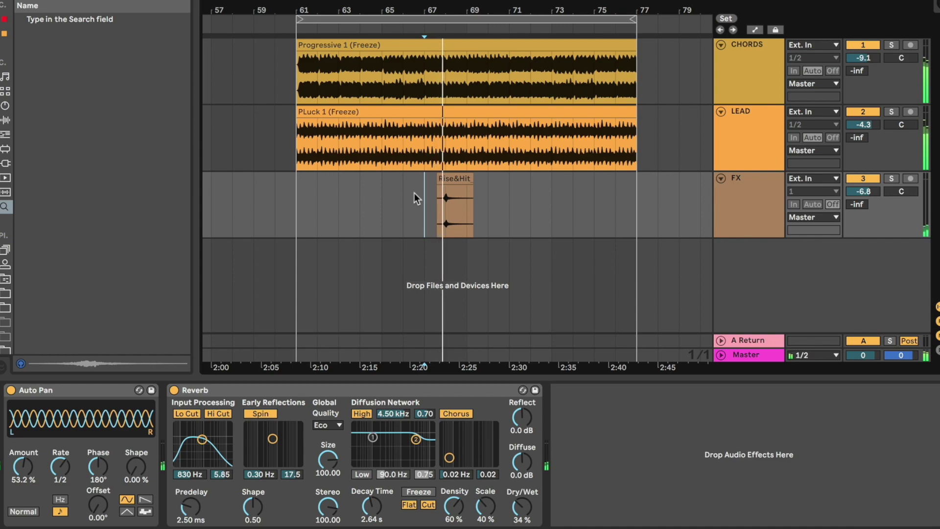